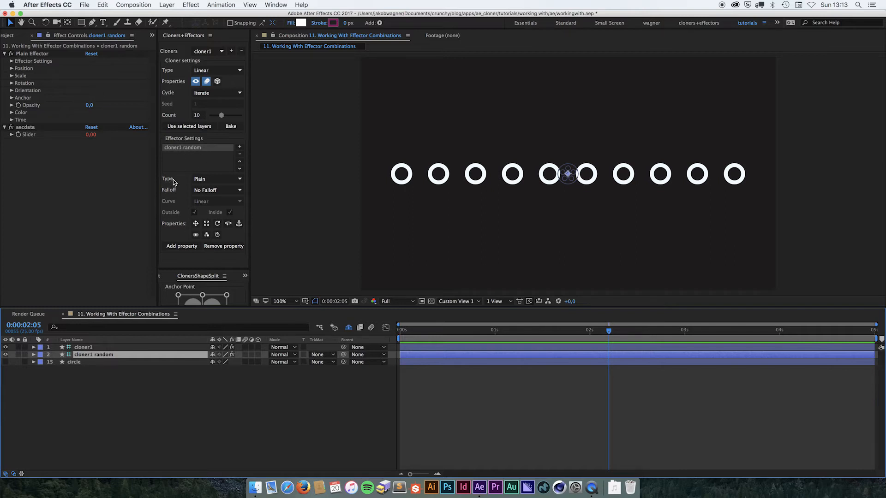
- Set the cloner1 random effector's type to Random, its falloff to Linear and its falloff curve to Sine
{"action": "left_click", "coordinate": [215, 181]}
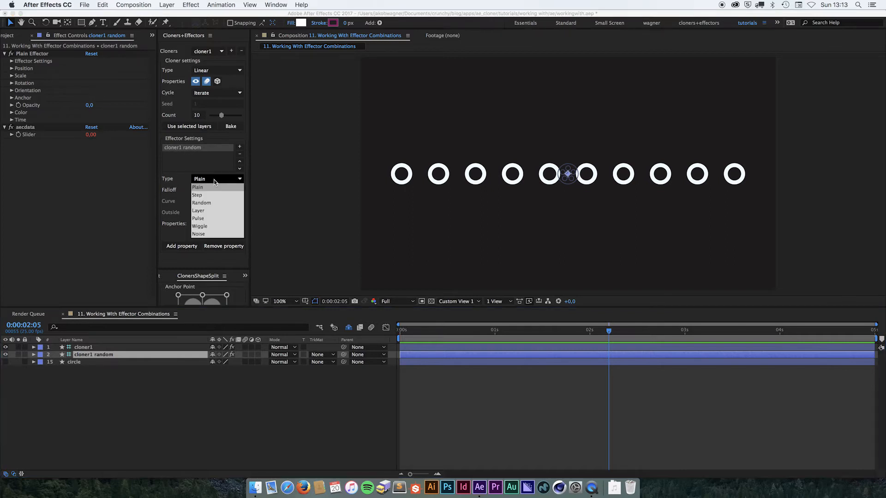
{"action": "left_click", "coordinate": [208, 203]}
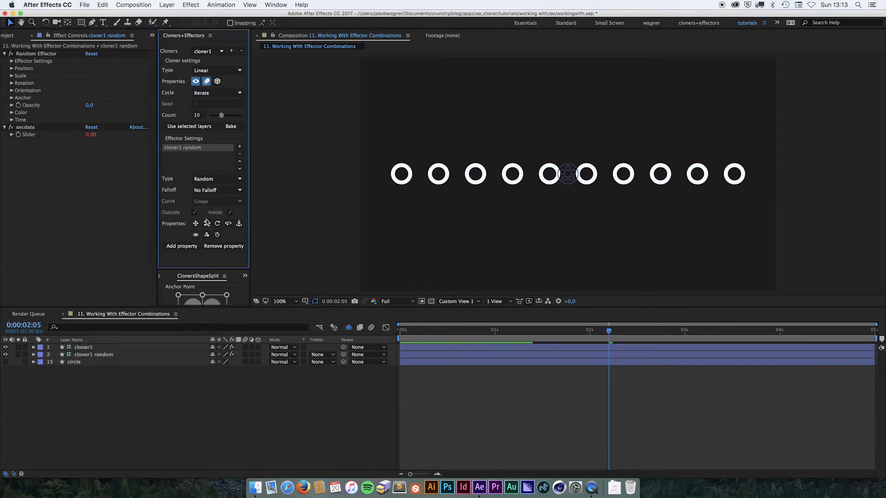
{"action": "left_click", "coordinate": [216, 190]}
{"action": "left_click", "coordinate": [208, 211]}
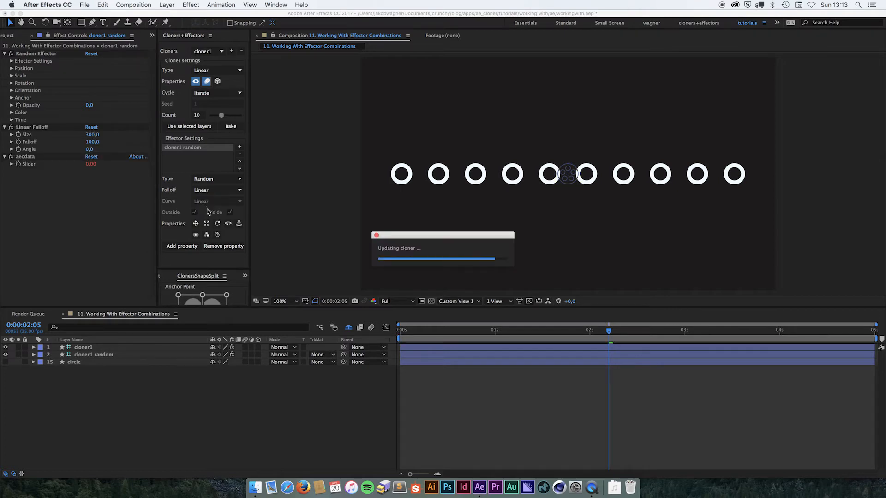
{"action": "left_click", "coordinate": [208, 202]}
{"action": "left_click", "coordinate": [205, 221]}
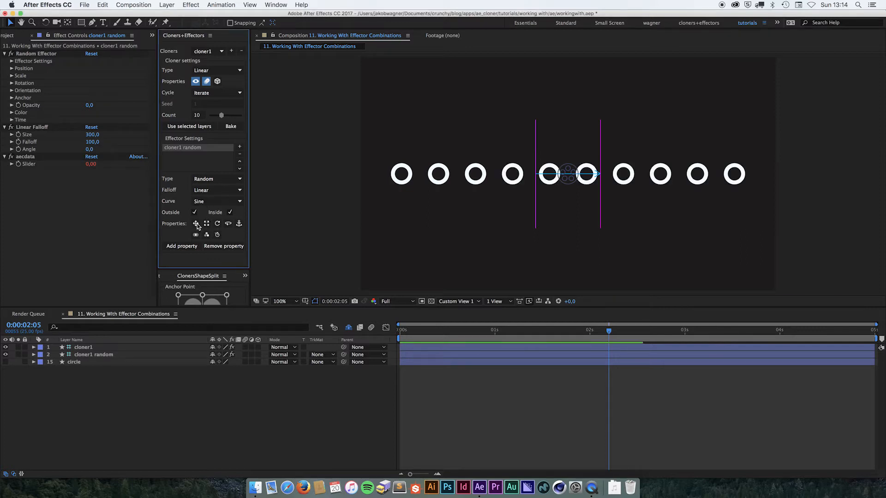
- Enable the position property on the random effector and set its Linear Falloff size to 738
{"action": "left_click", "coordinate": [196, 224]}
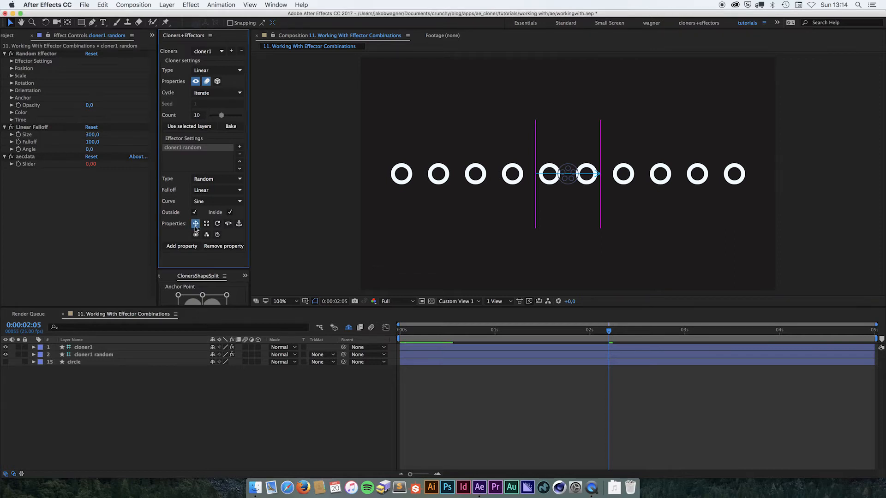
{"action": "left_click_drag", "start_coordinate": [90, 135], "coordinate": [247, 168]}
{"action": "left_click_drag", "start_coordinate": [91, 134], "coordinate": [117, 142]}
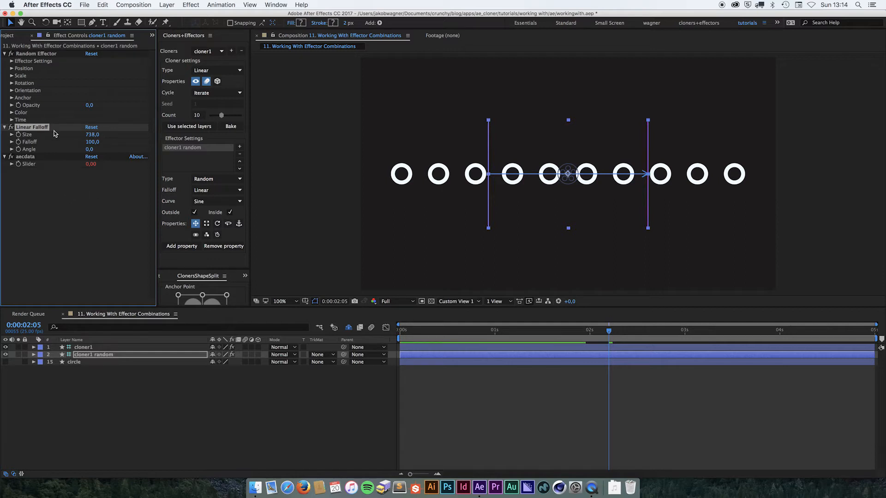
- Set the random effector's Position X to 467 and Position Y to 578, and move its falloff along the row of circles
{"action": "left_click", "coordinate": [12, 68]}
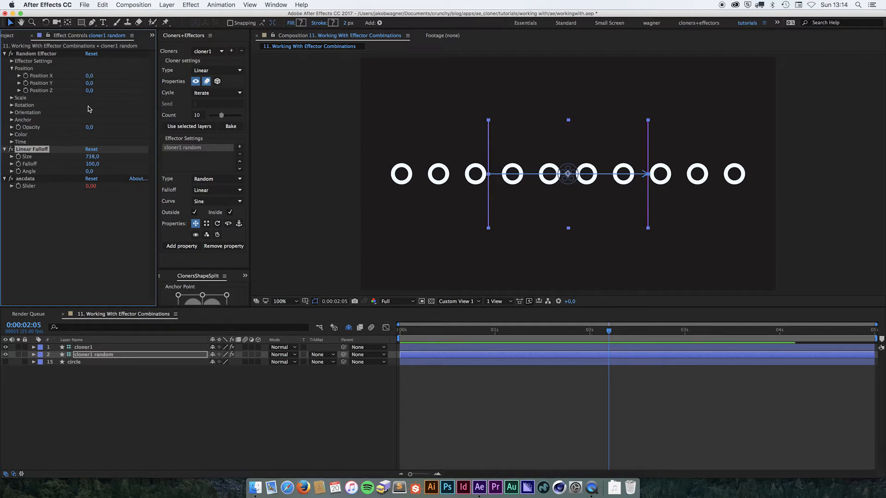
{"action": "mouse_move", "coordinate": [89, 75]}
{"action": "left_mouse_down"}
{"action": "mouse_move", "coordinate": [311, 77]}
{"action": "mouse_move", "coordinate": [291, 77]}
{"action": "left_mouse_up"}
{"action": "mouse_move", "coordinate": [89, 83]}
{"action": "left_mouse_down"}
{"action": "mouse_move", "coordinate": [368, 101]}
{"action": "mouse_move", "coordinate": [306, 148]}
{"action": "left_mouse_up"}
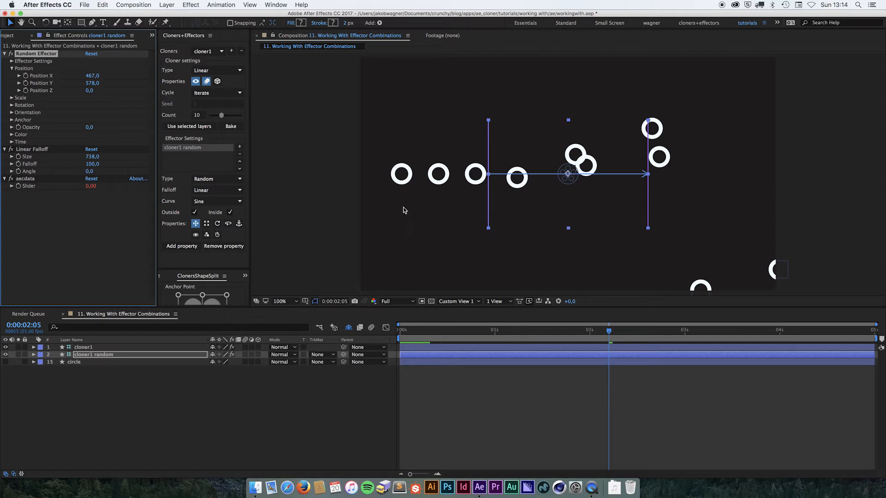
{"action": "left_click_drag", "start_coordinate": [568, 199], "coordinate": [525, 209]}
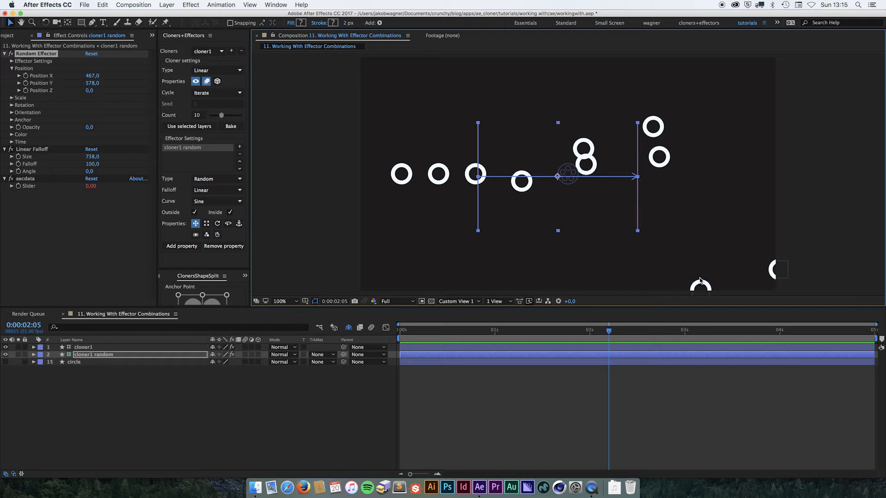
- Enable the scale property on the random effector and set its uniform Scale X to -100
{"action": "left_click", "coordinate": [207, 224]}
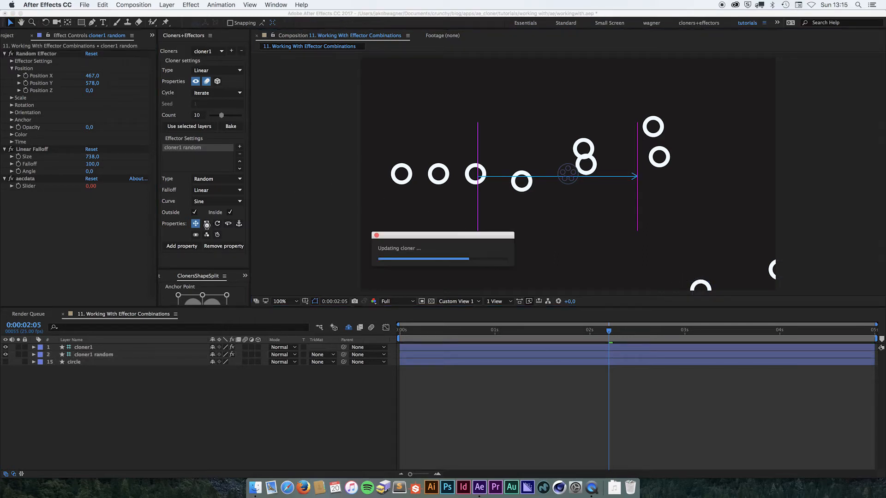
{"action": "left_click", "coordinate": [12, 98]}
{"action": "left_click", "coordinate": [89, 106]}
{"action": "type", "text": "-100"}
{"action": "key", "text": "Return"}
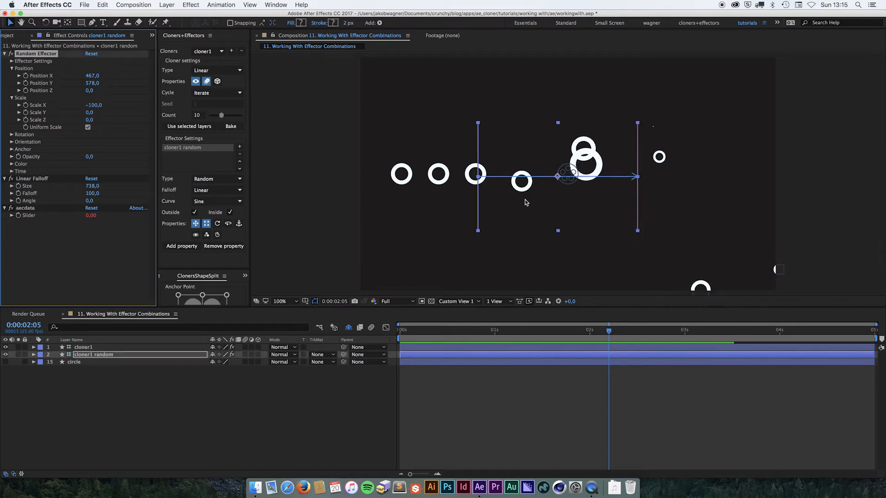
- Sweep the random effector back across all the circles and park it beyond the right end of the row
{"action": "mouse_move", "coordinate": [561, 200]}
{"action": "left_mouse_down"}
{"action": "mouse_move", "coordinate": [627, 198]}
{"action": "mouse_move", "coordinate": [378, 196]}
{"action": "left_mouse_up"}
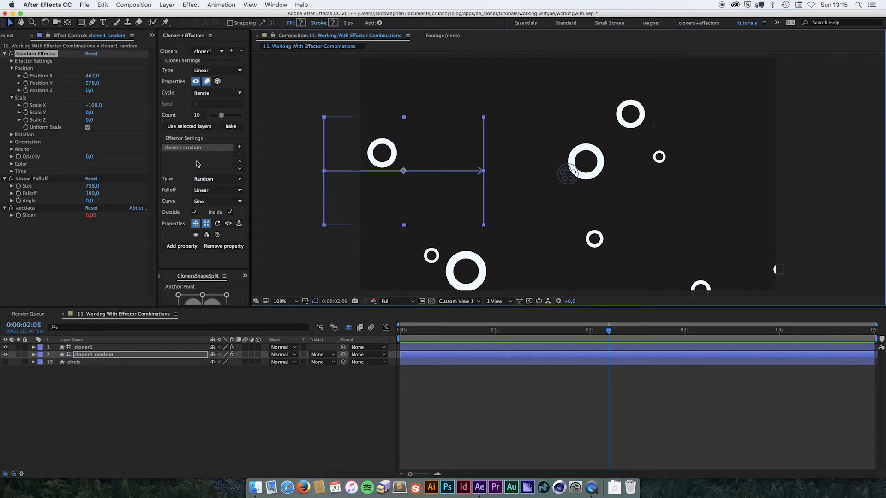
{"action": "left_click_drag", "start_coordinate": [405, 197], "coordinate": [794, 196]}
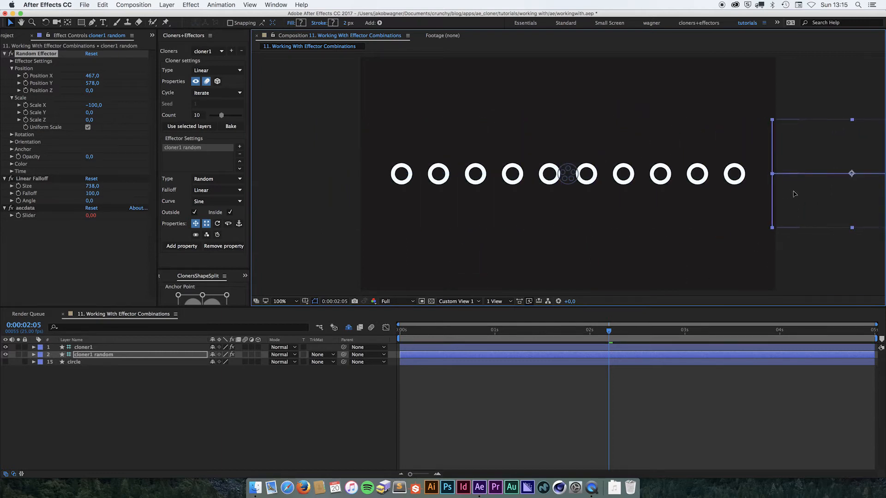
{"action": "left_click", "coordinate": [777, 236]}
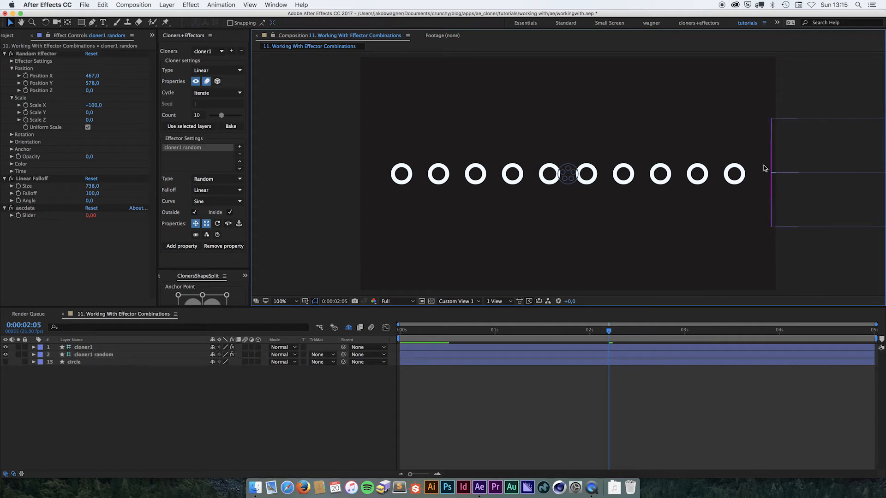
- Add a second effector to cloner1 and rename its layer "cloner1 plain"
{"action": "left_click", "coordinate": [239, 147]}
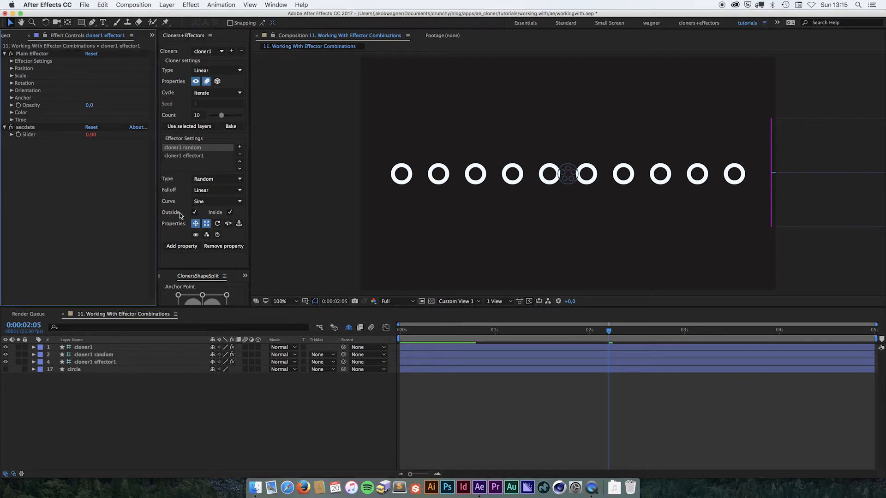
{"action": "left_click", "coordinate": [116, 364]}
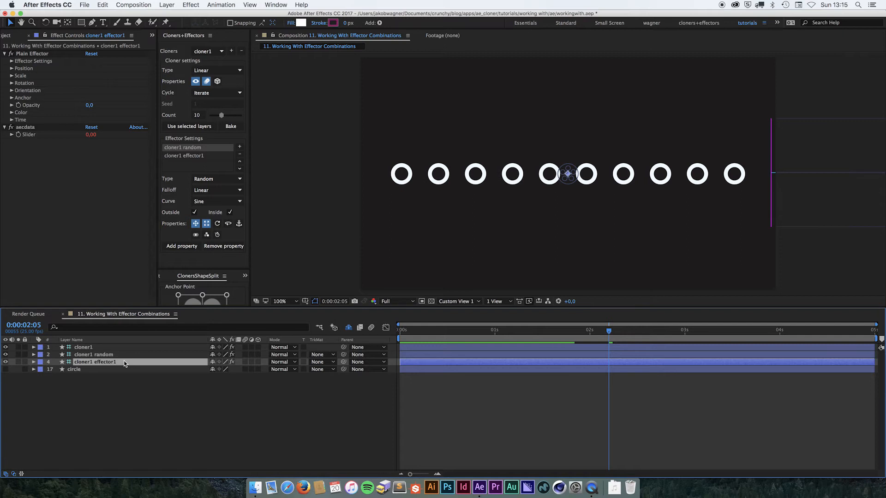
{"action": "key", "text": "Return"}
{"action": "key", "text": "BackSpace"}
{"action": "key", "text": "BackSpace"}
{"action": "key", "text": "BackSpace"}
{"action": "type", "text": "plain"}
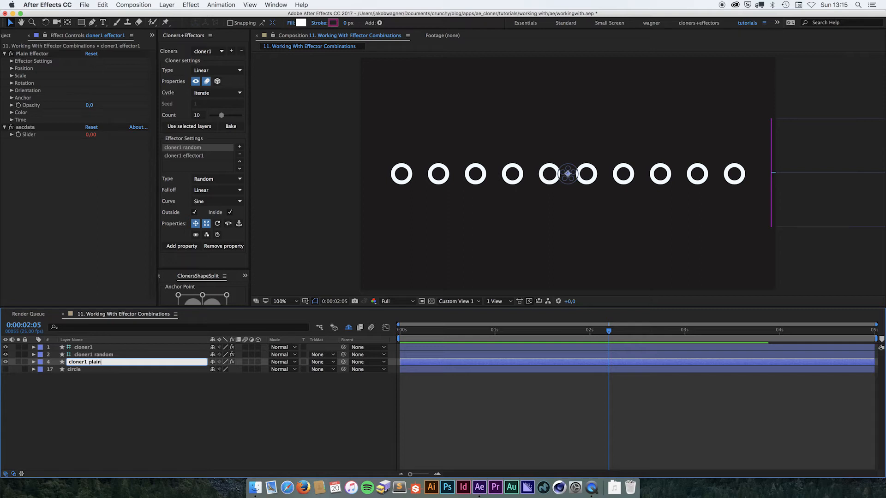
{"action": "key", "text": "Return"}
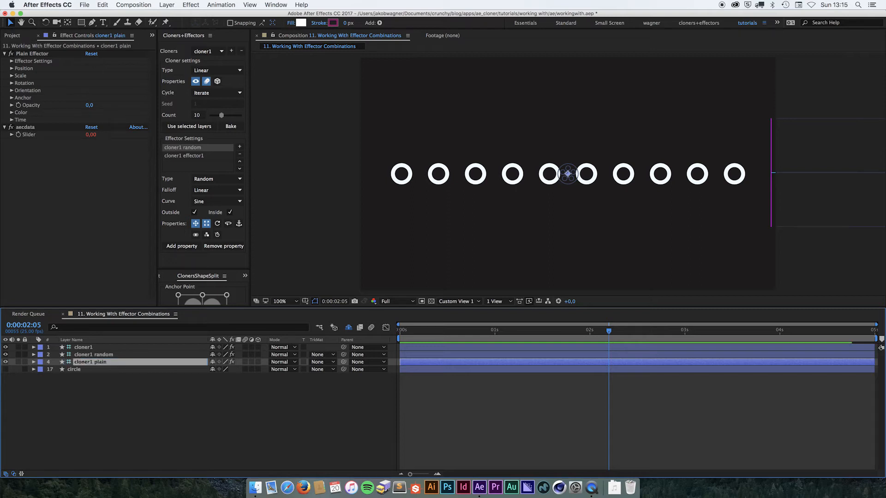
- Set the cloner1 plain effector's falloff to Linear and its falloff curve to Sine
{"action": "left_click", "coordinate": [187, 157]}
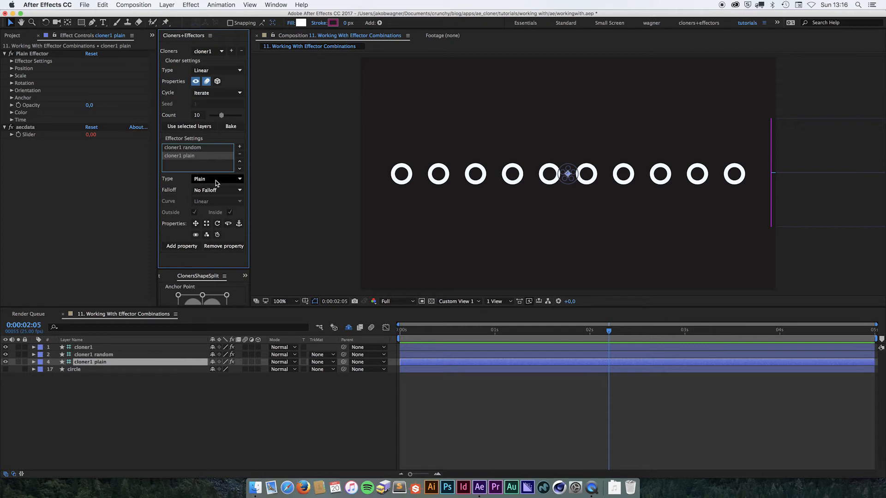
{"action": "left_click", "coordinate": [211, 192]}
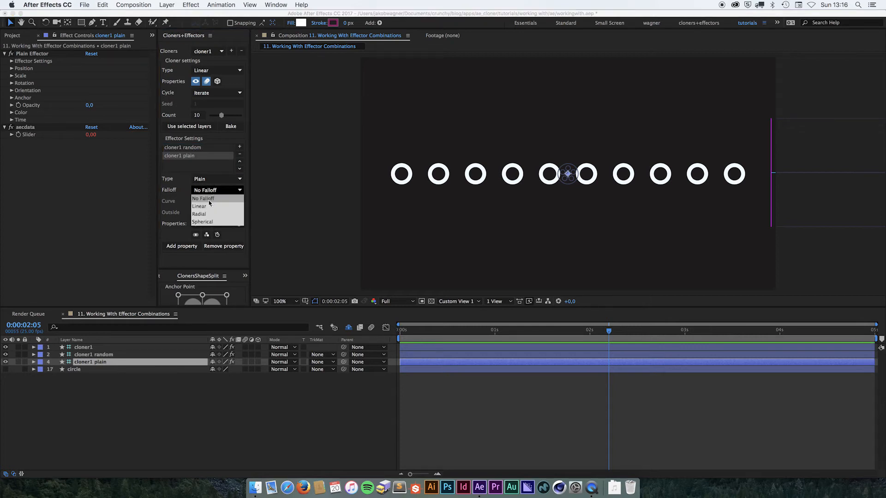
{"action": "left_click", "coordinate": [211, 206]}
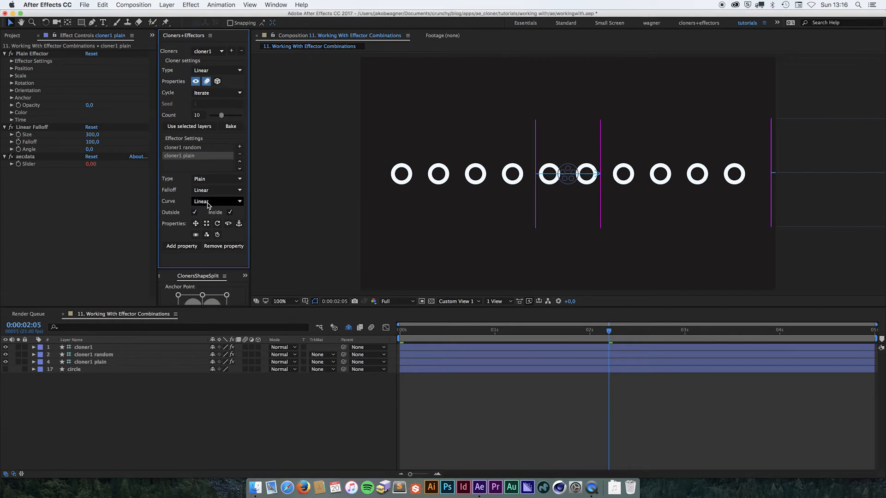
{"action": "left_click", "coordinate": [208, 203]}
{"action": "left_click", "coordinate": [207, 222]}
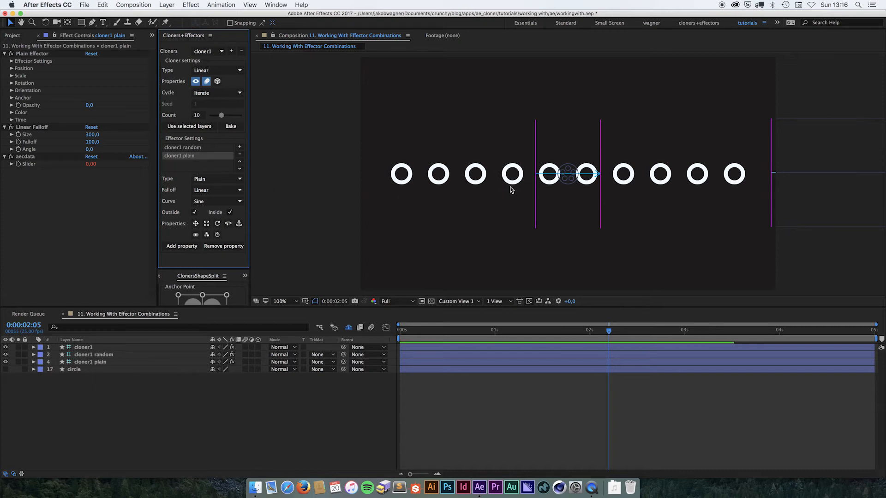
- Enable the scale property on the plain effector and set its Linear Falloff size to 431
{"action": "left_click", "coordinate": [206, 224]}
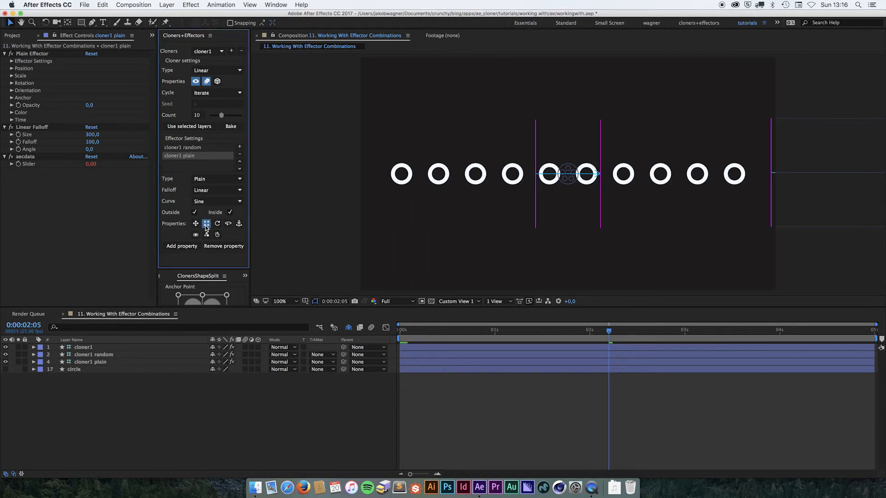
{"action": "left_click_drag", "start_coordinate": [93, 135], "coordinate": [132, 197]}
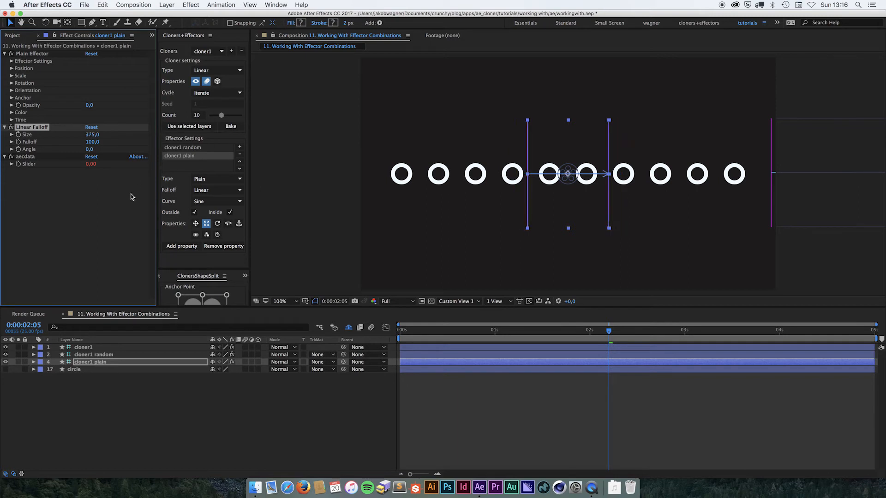
{"action": "left_click_drag", "start_coordinate": [92, 135], "coordinate": [119, 137]}
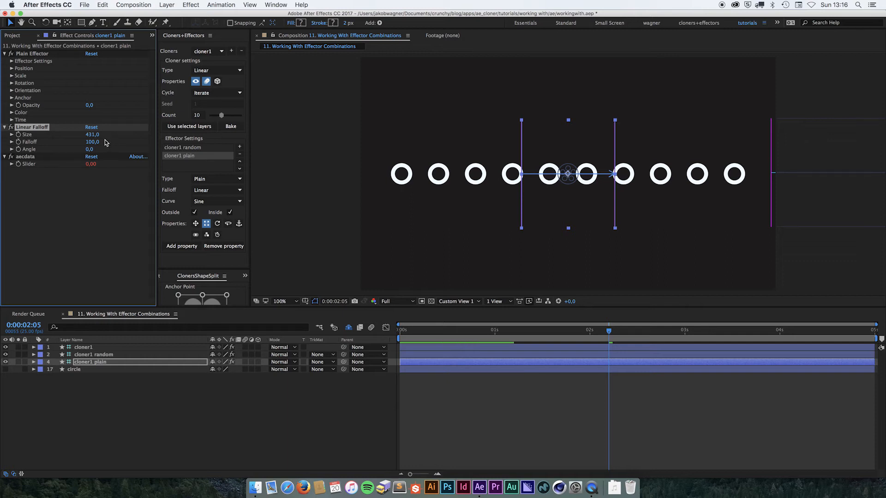
- Set the plain effector's Scale X and Scale Y to -100
{"action": "left_click", "coordinate": [12, 75]}
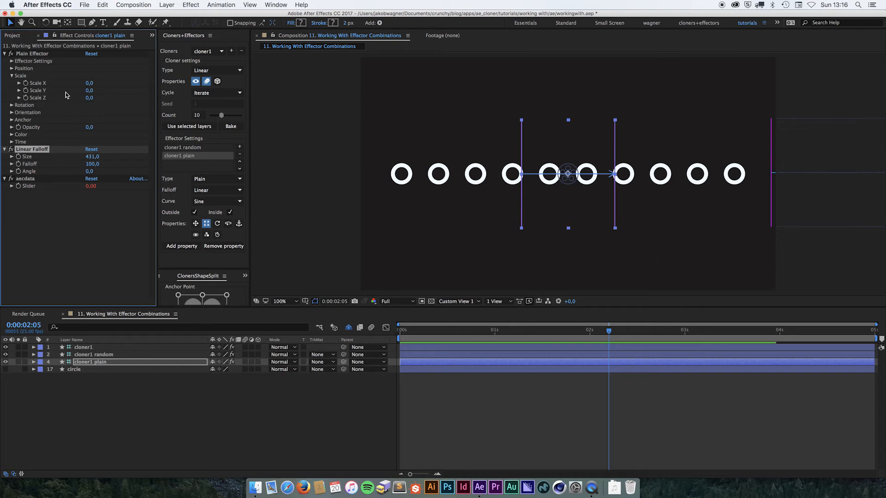
{"action": "left_click", "coordinate": [89, 83]}
{"action": "type", "text": "-100"}
{"action": "key", "text": "Tab"}
{"action": "type", "text": "-"}
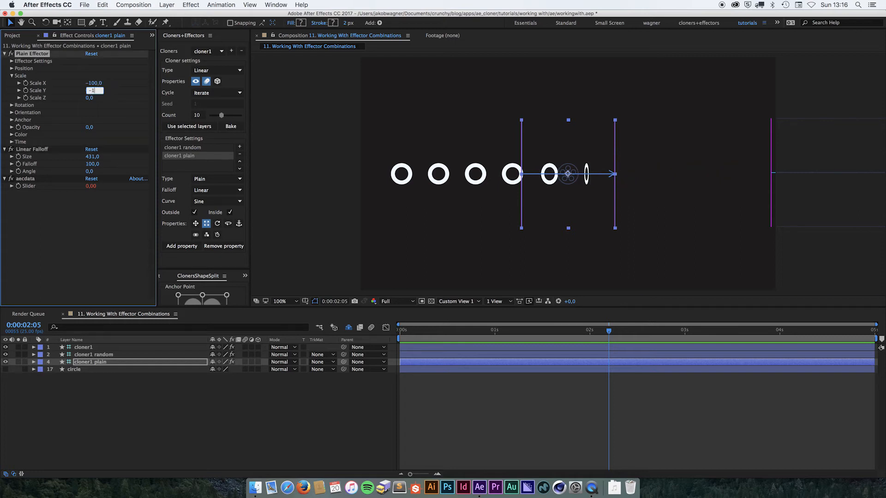
{"action": "type", "text": "100"}
{"action": "key", "text": "Return"}
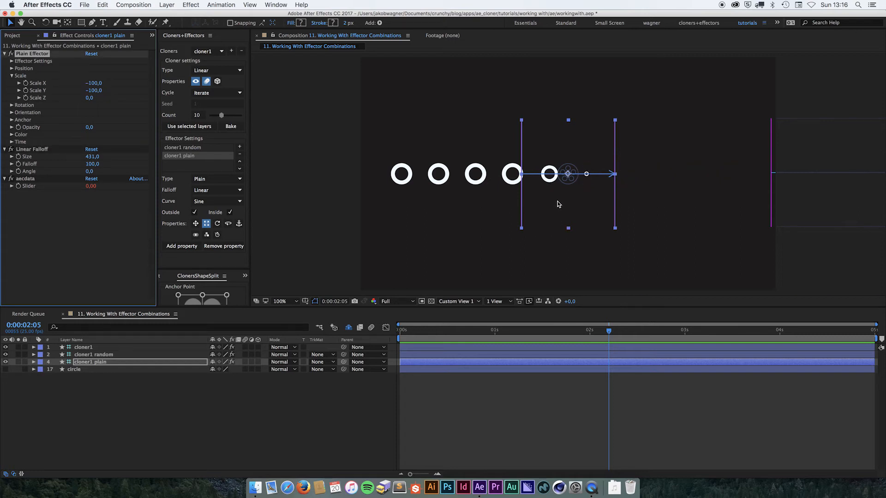
- Sweep the plain effector across the circles and back to the middle of the row, and move the random effector over it
{"action": "left_click_drag", "start_coordinate": [581, 196], "coordinate": [313, 195]}
{"action": "left_click_drag", "start_coordinate": [381, 195], "coordinate": [587, 194]}
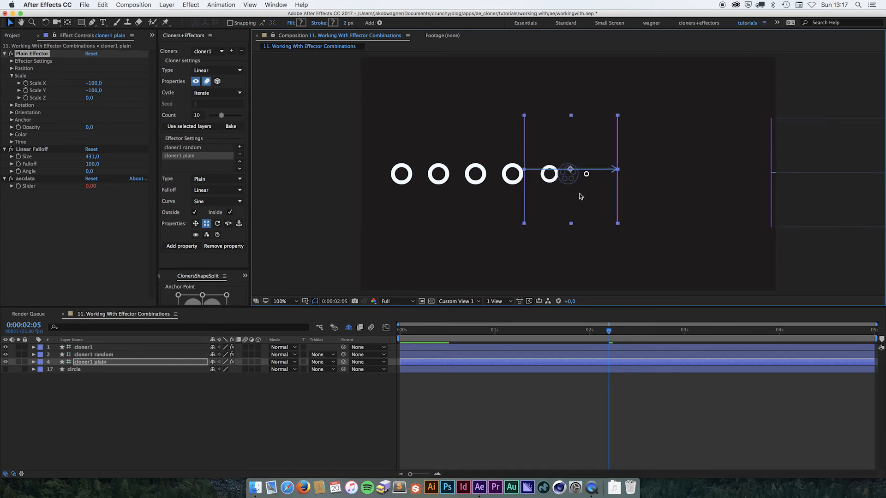
{"action": "left_click_drag", "start_coordinate": [844, 189], "coordinate": [534, 187]}
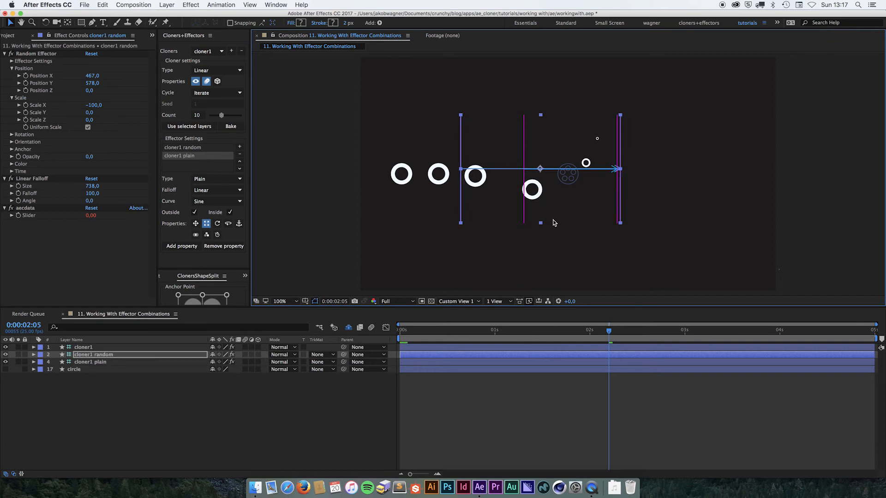
- Select the cloner1 random and cloner1 plain layers together and move both effectors back and forth along the row of circles
{"action": "left_click", "coordinate": [112, 362], "text": "super"}
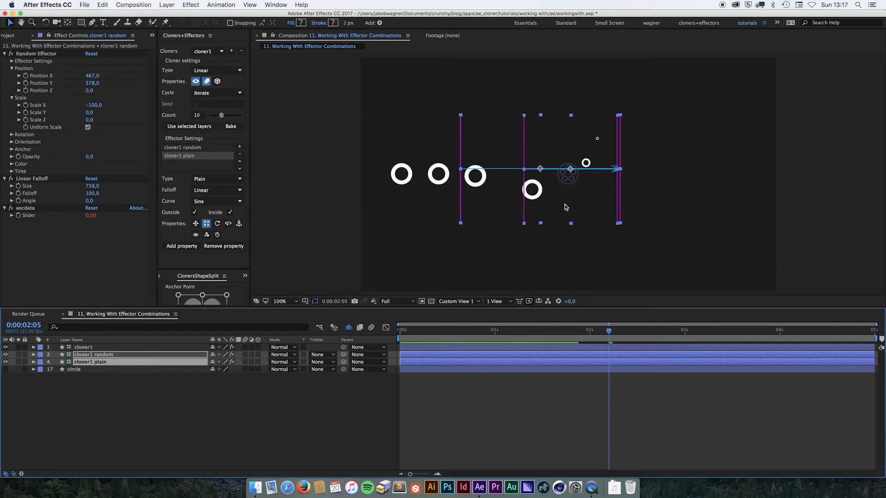
{"action": "left_click_drag", "start_coordinate": [537, 205], "coordinate": [337, 208]}
{"action": "left_click_drag", "start_coordinate": [407, 206], "coordinate": [700, 211]}
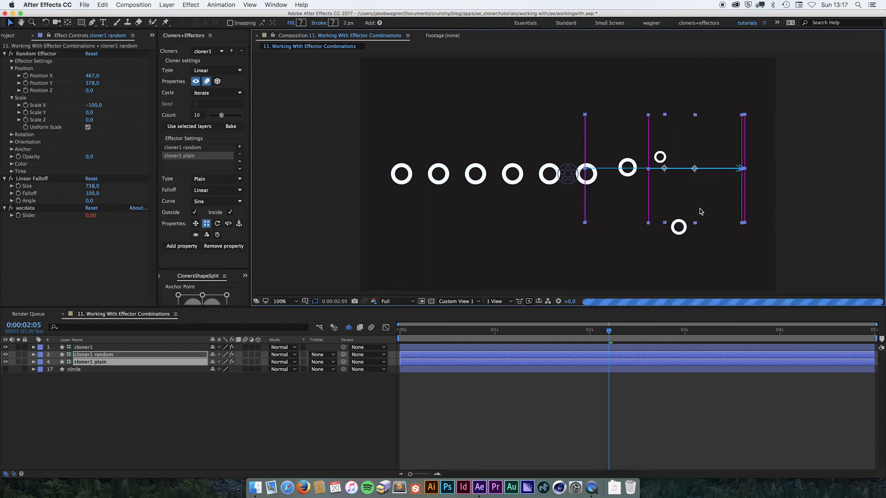
- Set the cloner1 plain effector's Linear Falloff size to 596 and move it down and right of the random effector, keeping its layer selected
{"action": "left_click", "coordinate": [110, 362]}
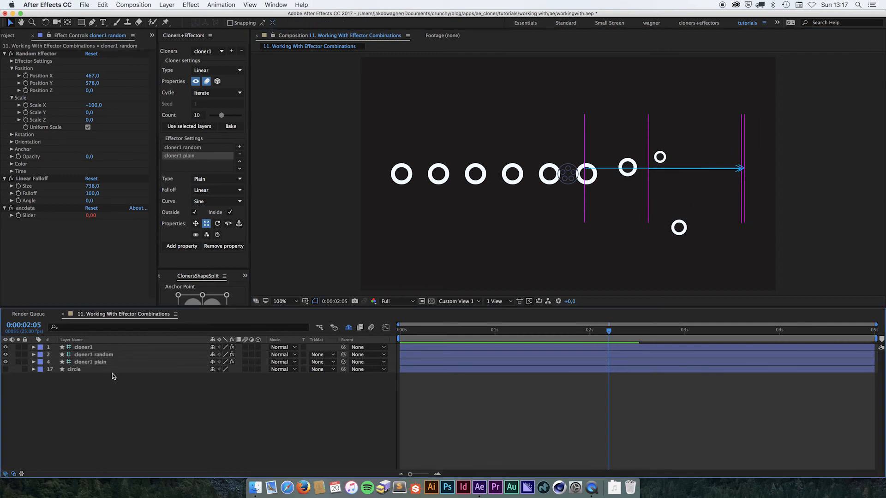
{"action": "left_click_drag", "start_coordinate": [92, 159], "coordinate": [156, 150]}
{"action": "left_click_drag", "start_coordinate": [645, 191], "coordinate": [659, 222]}
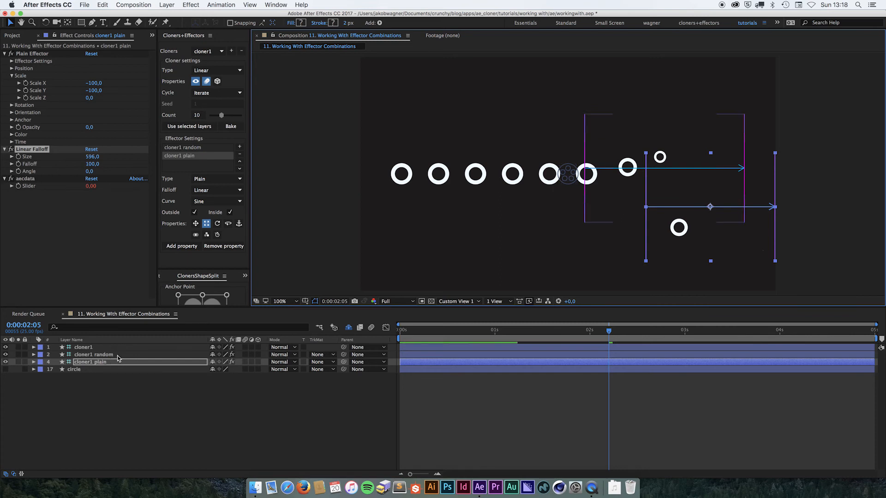
{"action": "left_click", "coordinate": [131, 363]}
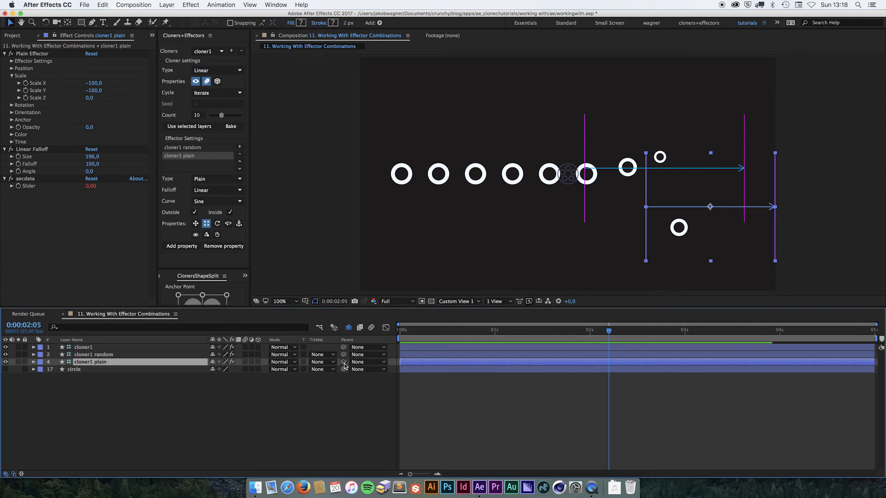
- Parent the cloner1 plain layer to cloner1 random at the parent's location and shift it right to nearly align their right edges
{"action": "left_click_drag", "start_coordinate": [345, 365], "coordinate": [121, 356]}
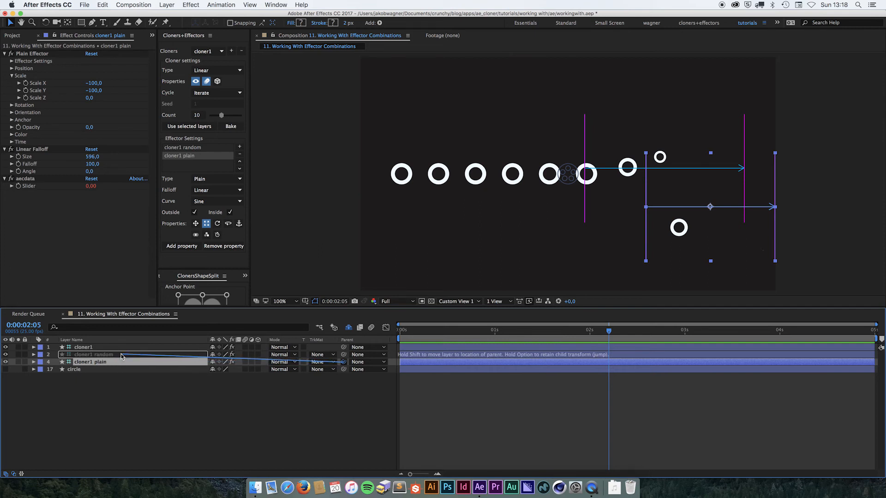
{"action": "left_click_drag", "start_coordinate": [121, 355], "coordinate": [121, 356]}
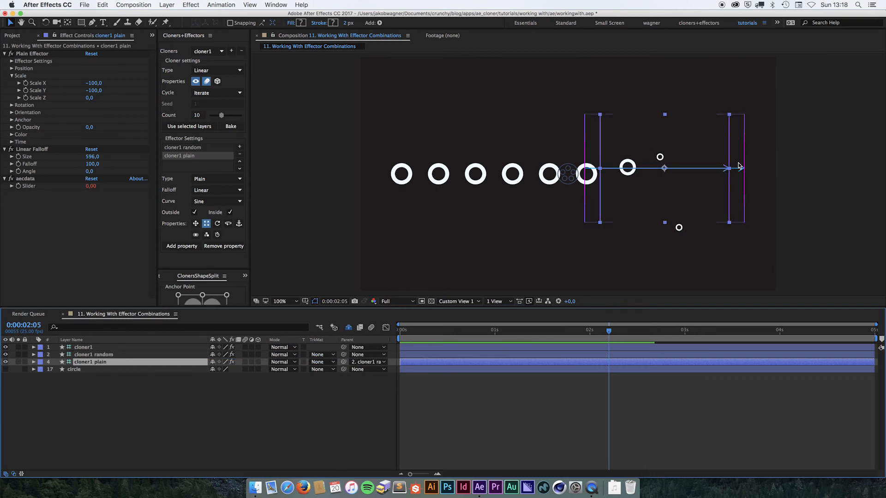
{"action": "key", "text": "Return"}
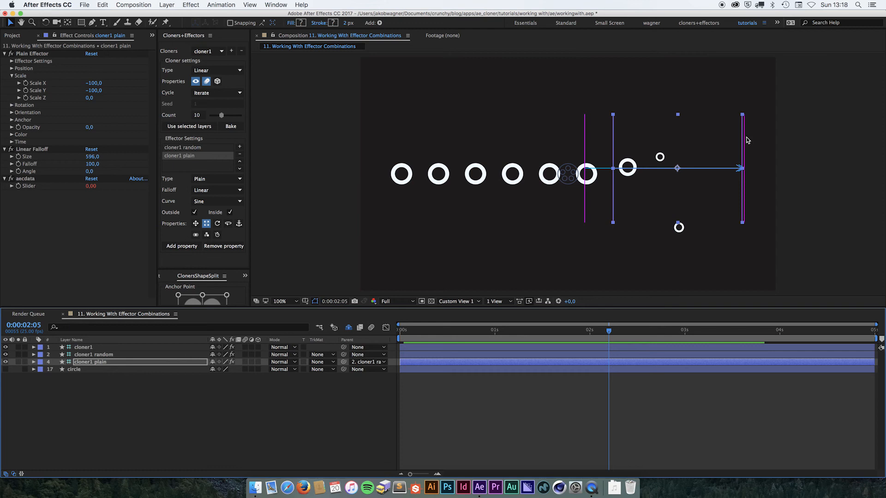
{"action": "left_click", "coordinate": [565, 235]}
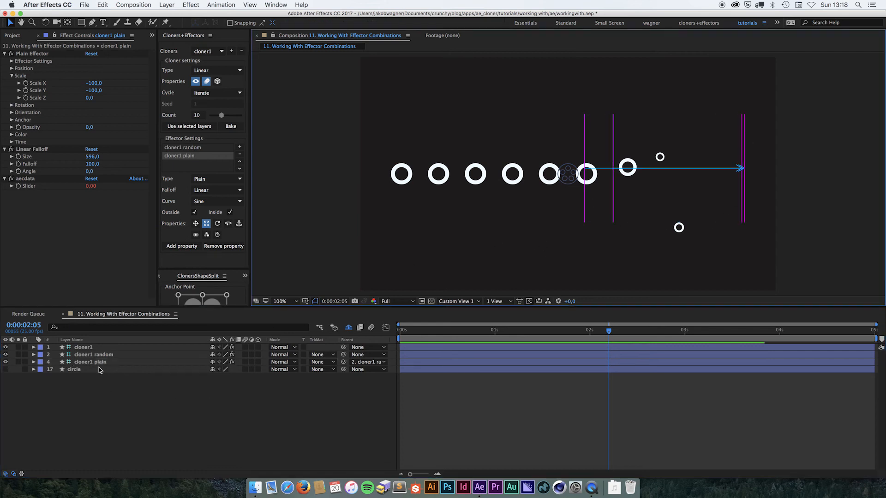
- Keyframe the cloner1 random effector's Position from about 2324, 528 at 0:00 to about -414, 528 at 4:00, sweeping it leftward past the circles
{"action": "left_click", "coordinate": [109, 355]}
{"action": "left_click_drag", "start_coordinate": [603, 196], "coordinate": [799, 198]}
{"action": "left_click_drag", "start_coordinate": [423, 331], "coordinate": [388, 333]}
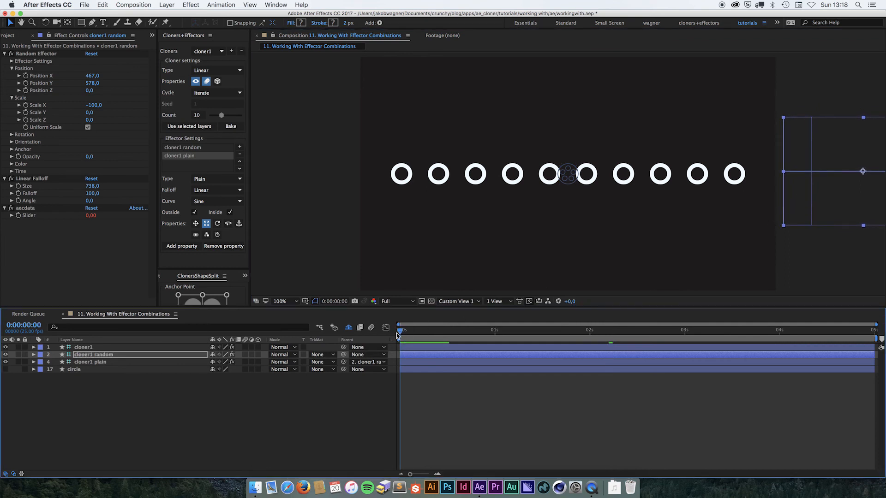
{"action": "key", "text": "p"}
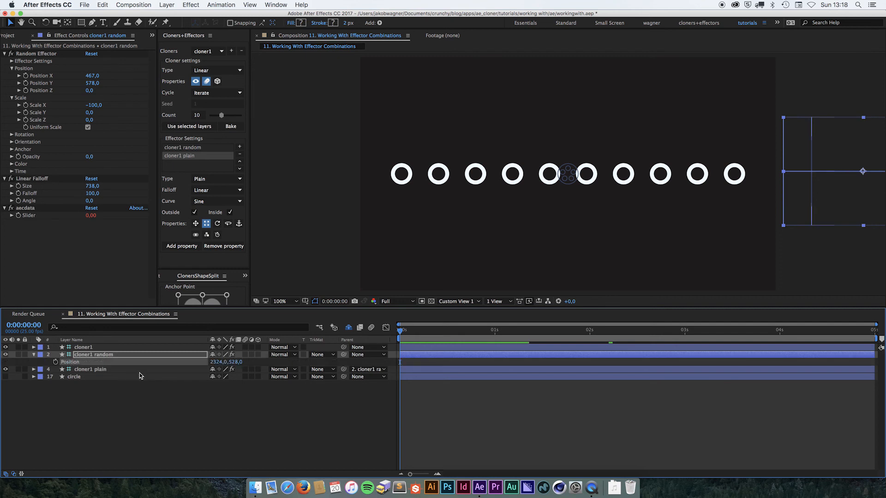
{"action": "left_click", "coordinate": [56, 362]}
{"action": "left_click_drag", "start_coordinate": [866, 193], "coordinate": [260, 200]}
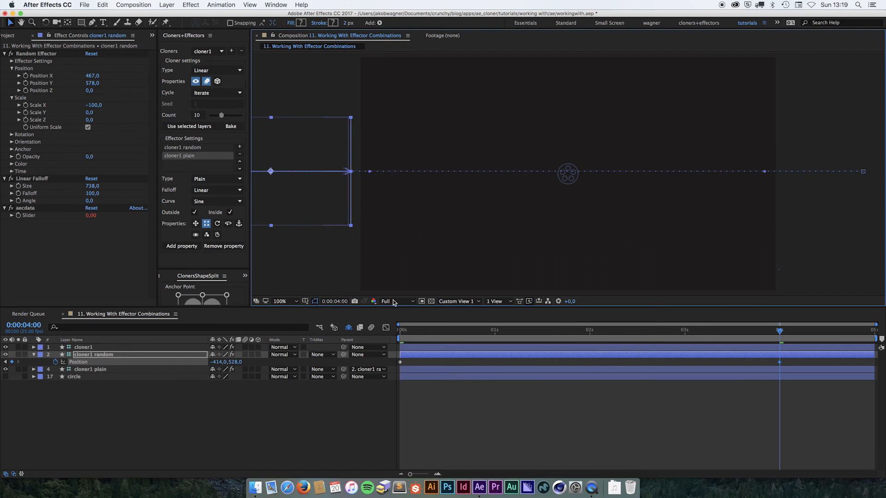
- Deselect the layer and play back the composition to preview the effector sweep, stopping around the two-second mark
{"action": "left_click", "coordinate": [512, 416]}
{"action": "key", "text": "space"}
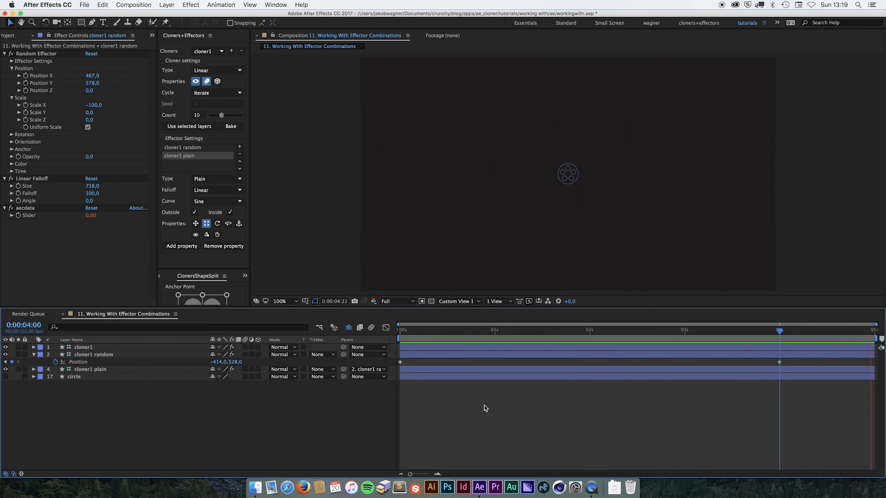
{"action": "key", "text": "space"}
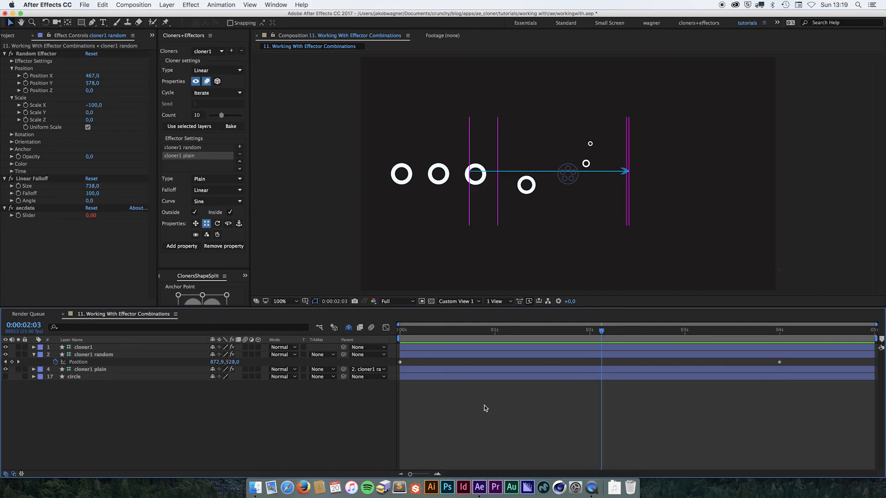